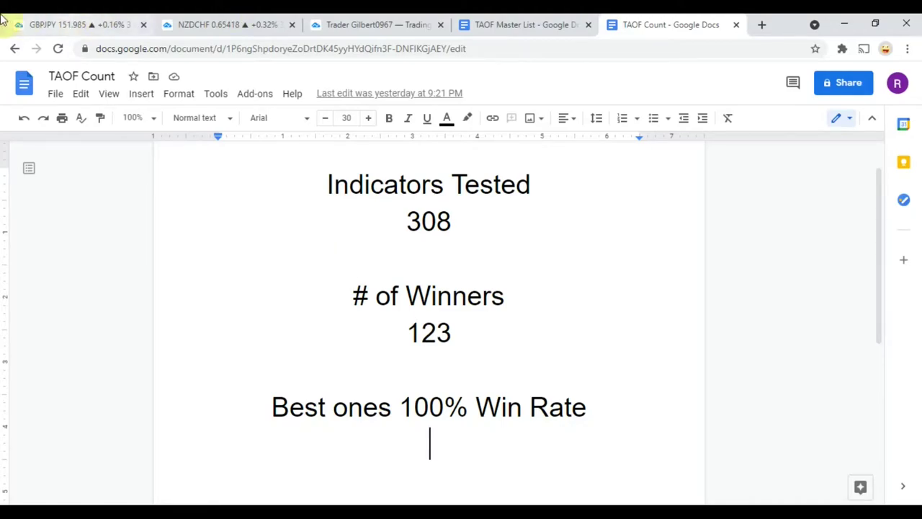
Switch to the NZDCHF daily chart and thicken the Arnaud Legoux Trend Indicator's blue line to the second thickness option
{"action": "left_click", "coordinate": [51, 25]}
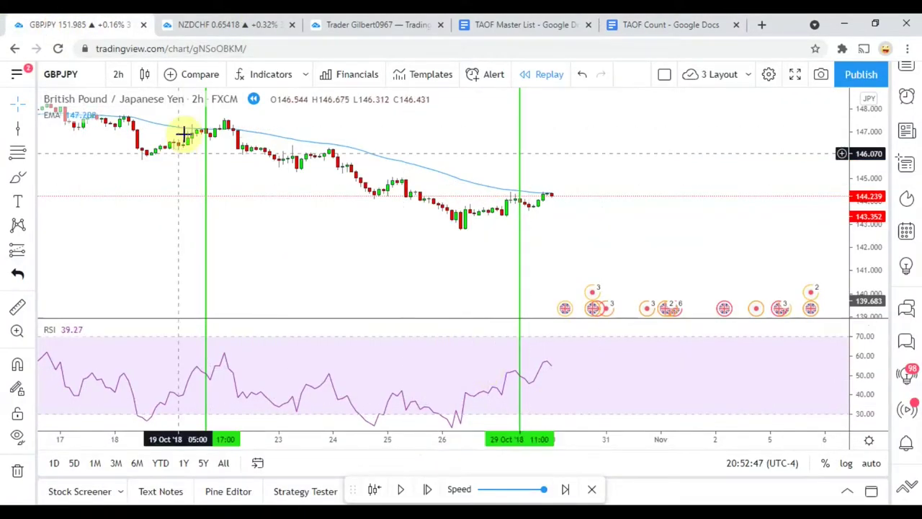
{"action": "left_click", "coordinate": [245, 24]}
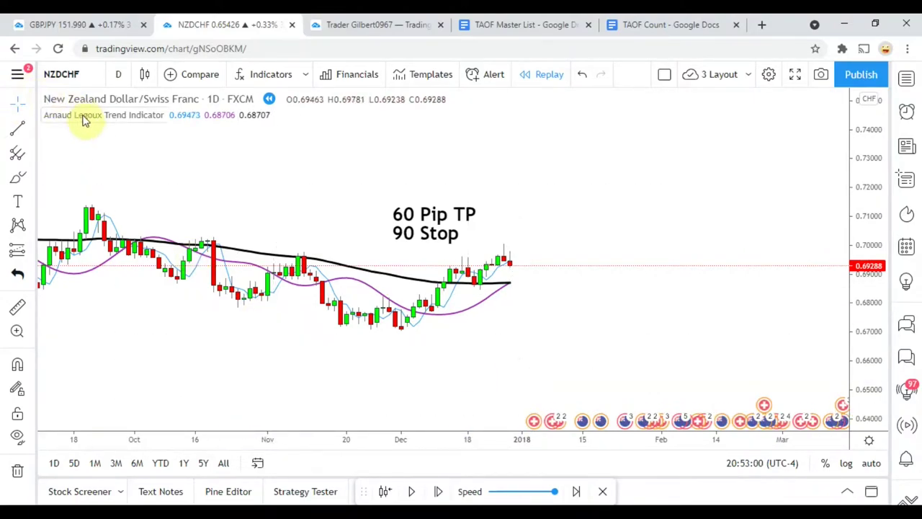
{"action": "mouse_move", "coordinate": [82, 118]}
{"action": "left_click", "coordinate": [195, 115]}
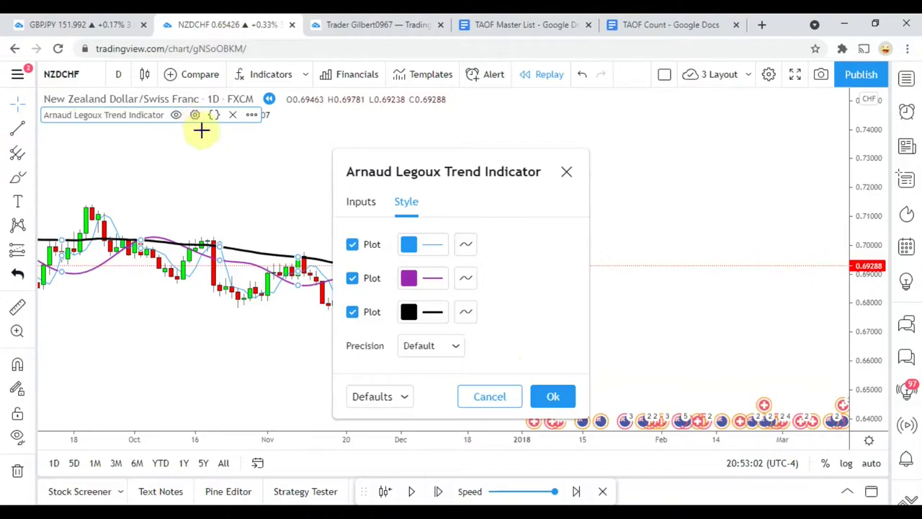
{"action": "left_click", "coordinate": [409, 244]}
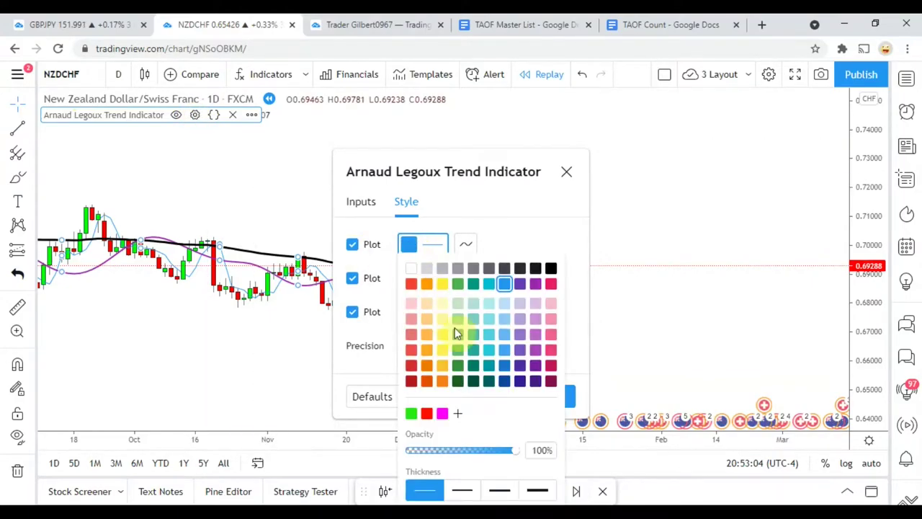
{"action": "left_click", "coordinate": [461, 490]}
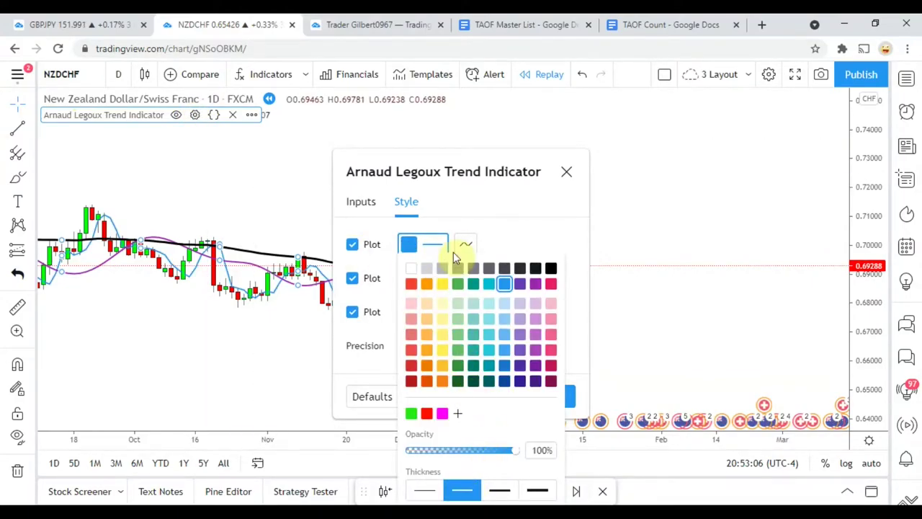
{"action": "left_click", "coordinate": [531, 221]}
{"action": "left_click", "coordinate": [557, 396]}
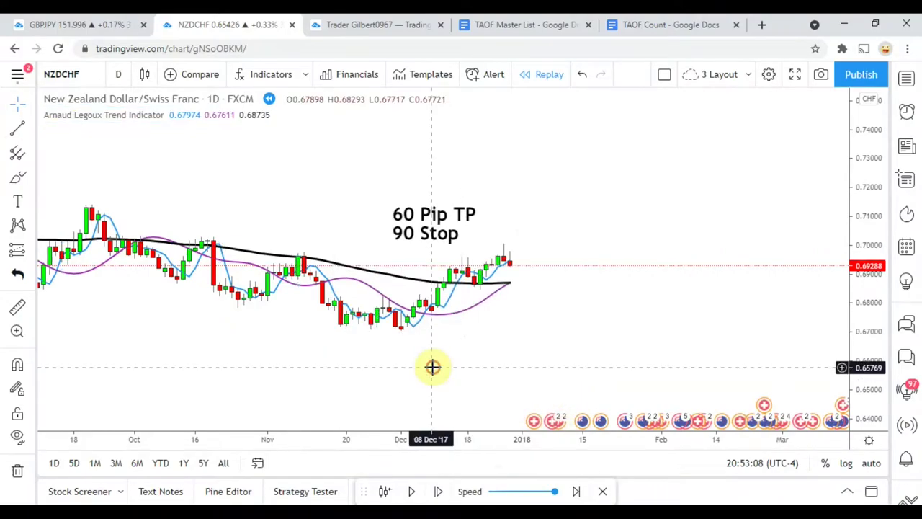
Examine how the candles move against the indicator's blue, purple and black lines on the NZDCHF chart from May to December 2017
{"action": "key", "text": "Left"}
{"action": "key", "text": "Left"}
{"action": "key", "text": "Left"}
{"action": "key", "text": "Left"}
{"action": "key", "text": "Left"}
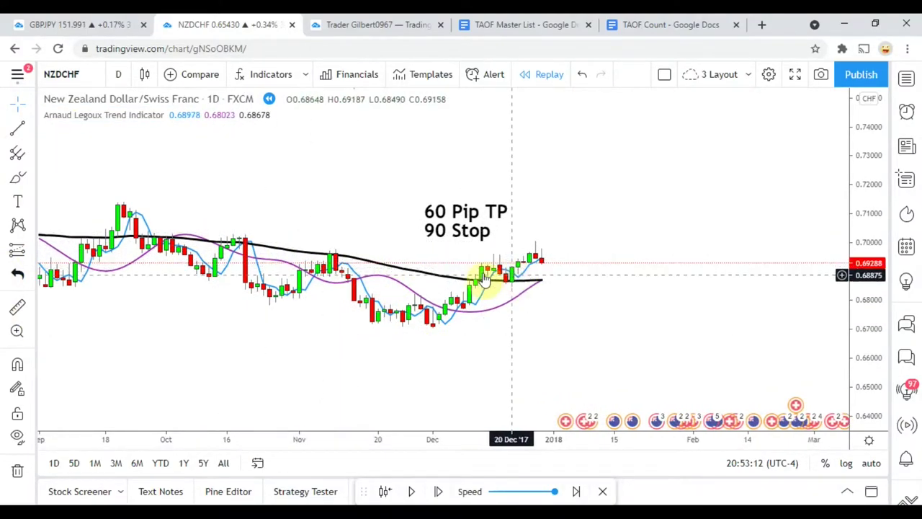
{"action": "key", "text": "Left"}
{"action": "key", "text": "Left"}
{"action": "key", "text": "Left"}
{"action": "key", "text": "Left"}
{"action": "key", "text": "Left"}
{"action": "key", "text": "Left"}
{"action": "key", "text": "Left"}
{"action": "key", "text": "Left"}
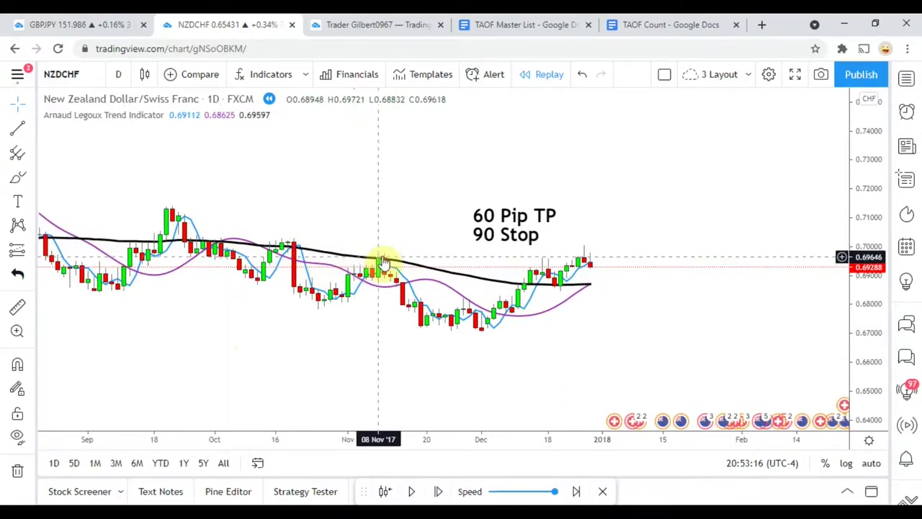
{"action": "key", "text": "Right"}
{"action": "key", "text": "Right"}
{"action": "key", "text": "Right"}
{"action": "key", "text": "Right"}
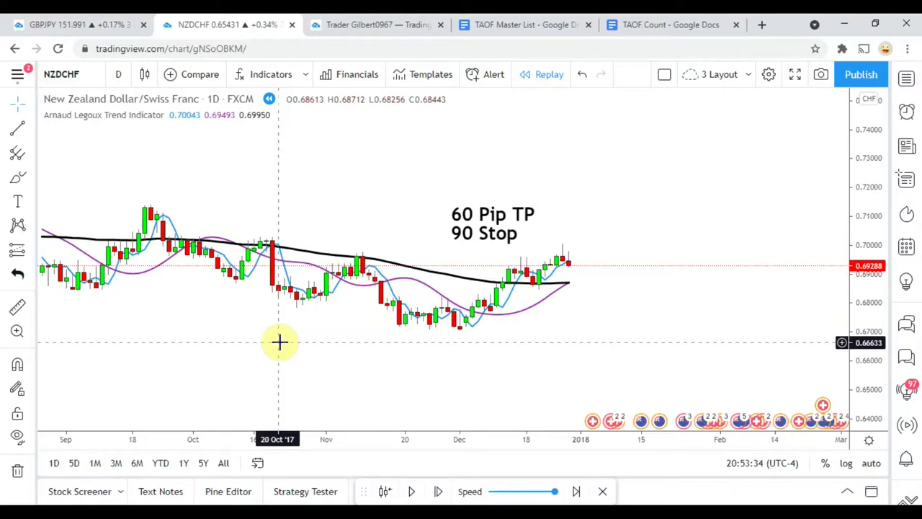
{"action": "left_click_drag", "start_coordinate": [286, 361], "coordinate": [282, 343]}
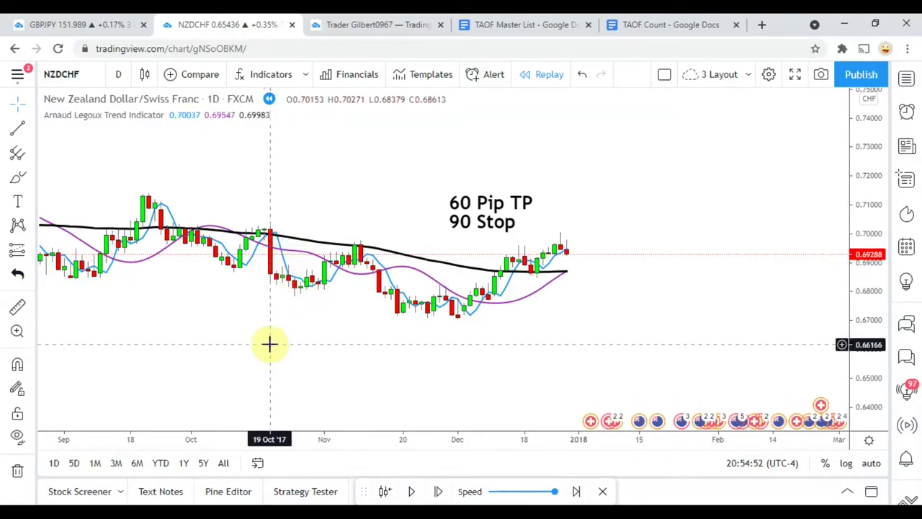
{"action": "left_click_drag", "start_coordinate": [252, 324], "coordinate": [591, 385]}
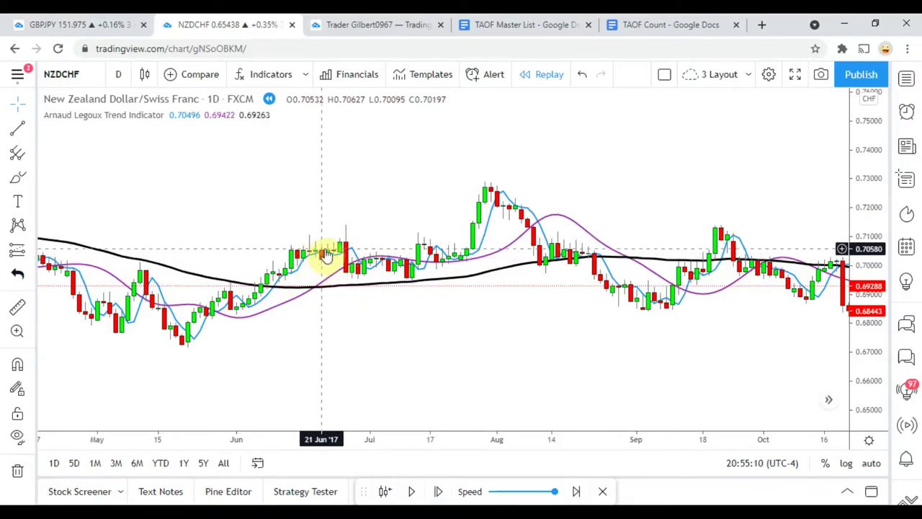
{"action": "left_click_drag", "start_coordinate": [416, 334], "coordinate": [384, 341]}
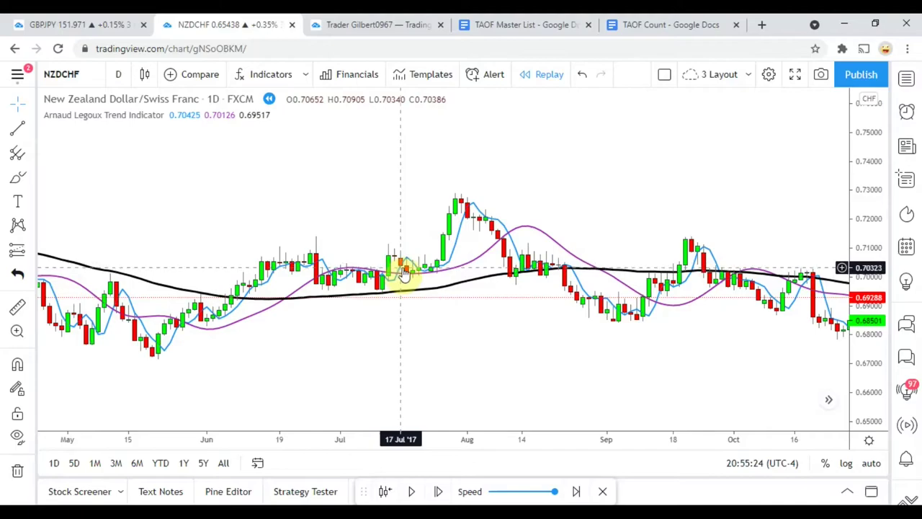
{"action": "left_click_drag", "start_coordinate": [469, 233], "coordinate": [257, 341]}
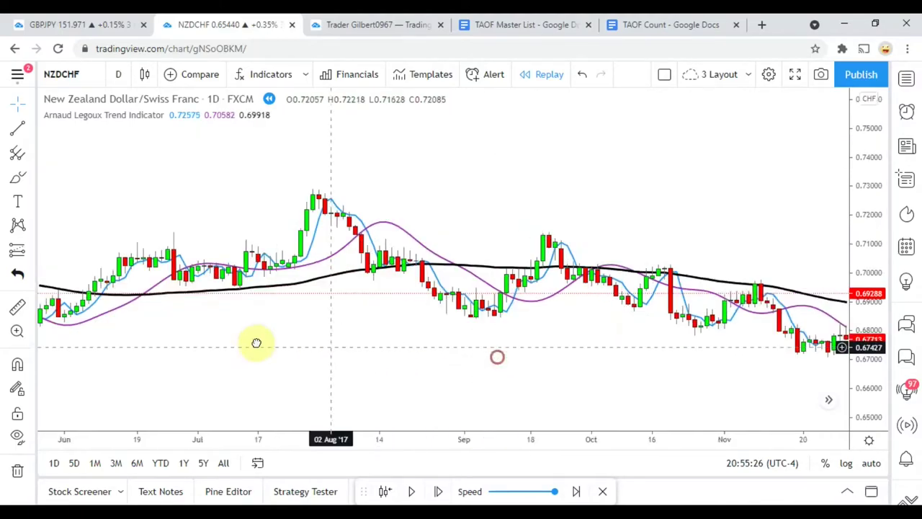
{"action": "left_click_drag", "start_coordinate": [326, 387], "coordinate": [431, 329]}
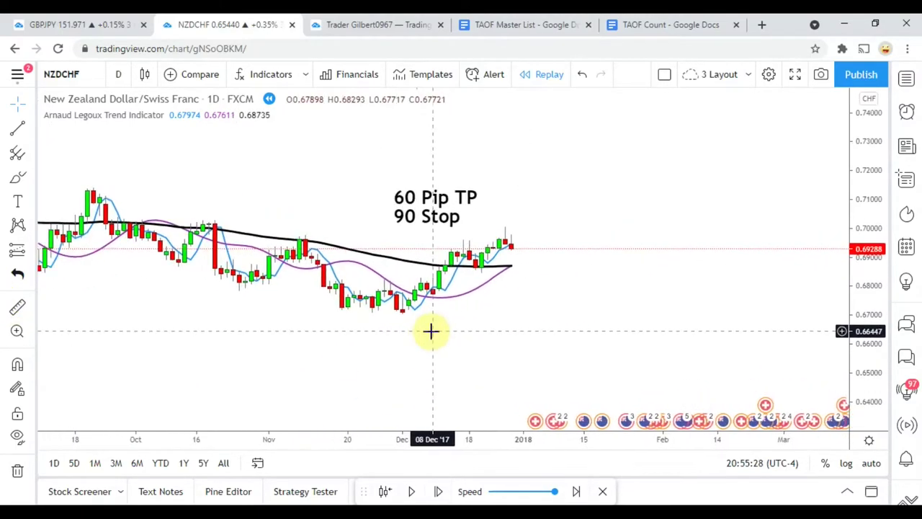
Advance the bar replay candle by candle from the end of December 2017 to mid-January 2018
{"action": "left_click", "coordinate": [438, 493]}
{"action": "left_click", "coordinate": [438, 493]}
{"action": "left_click", "coordinate": [437, 492]}
{"action": "left_click", "coordinate": [437, 493]}
{"action": "left_click_drag", "start_coordinate": [506, 377], "coordinate": [461, 367]}
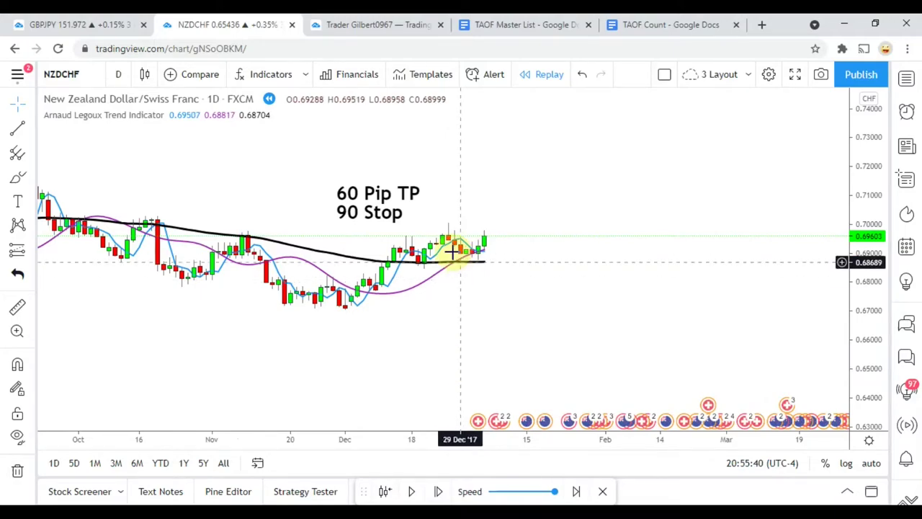
{"action": "key", "text": "shift+Right"}
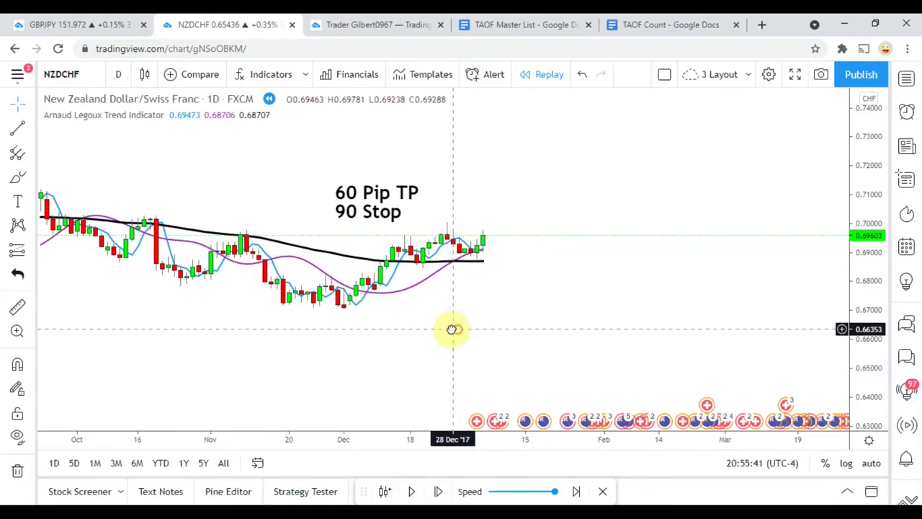
{"action": "left_click", "coordinate": [437, 495]}
{"action": "left_click", "coordinate": [437, 495]}
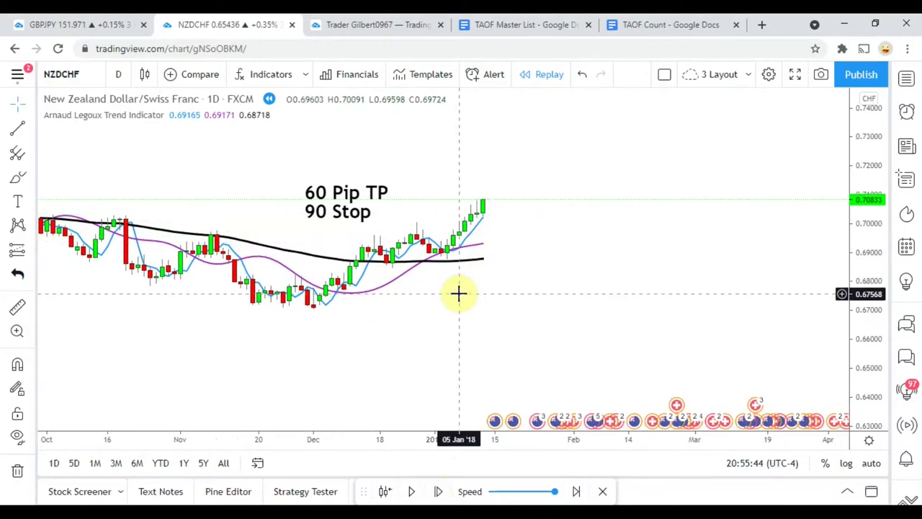
Mark the 5 January 2018 candle with a green vertical line
{"action": "left_click", "coordinate": [18, 128]}
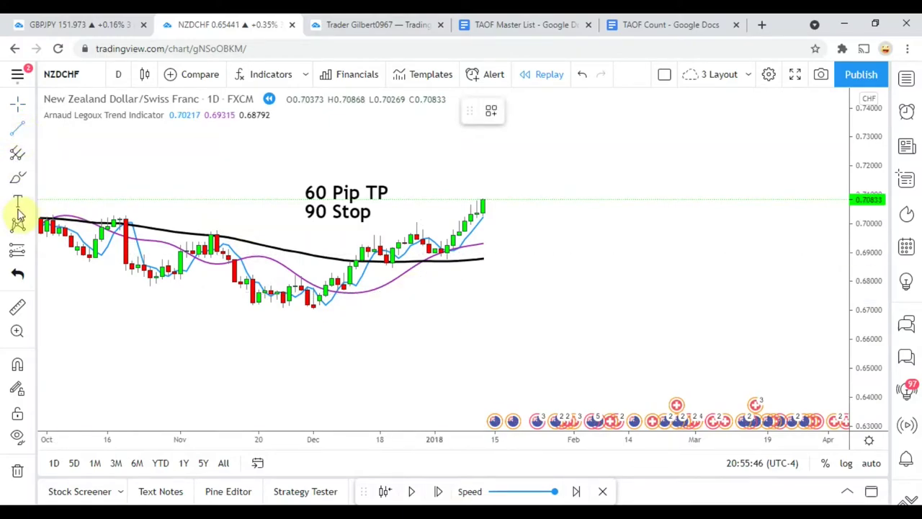
{"action": "left_click", "coordinate": [19, 128]}
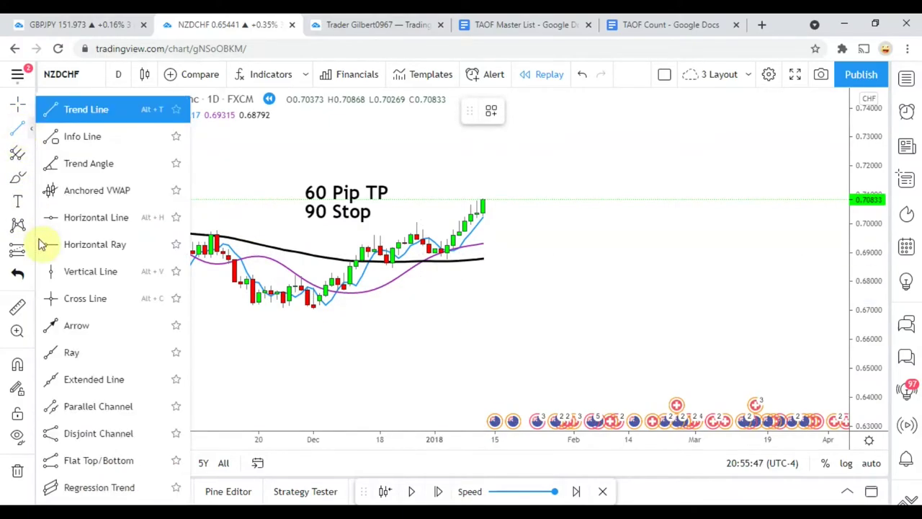
{"action": "left_click", "coordinate": [89, 270]}
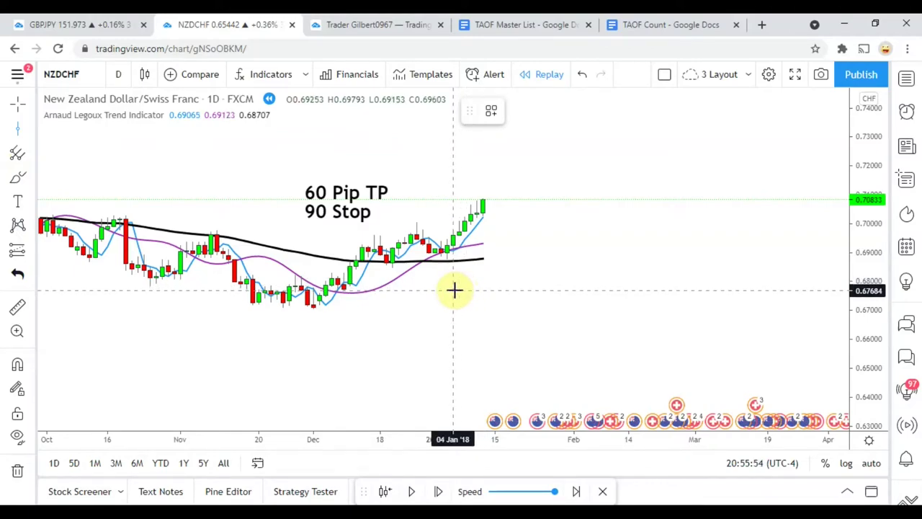
{"action": "key", "text": "alt+v"}
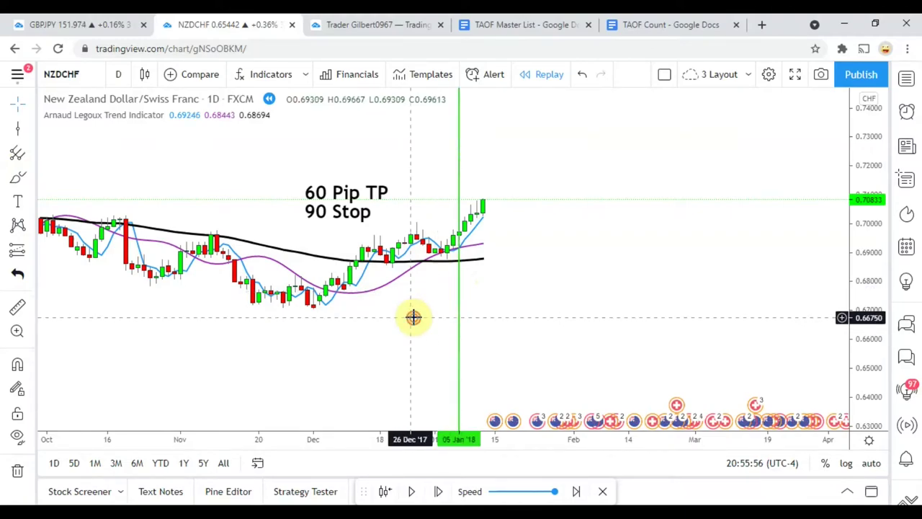
Advance the bar replay from mid-January to mid-February 2018
{"action": "left_click_drag", "start_coordinate": [414, 317], "coordinate": [413, 337]}
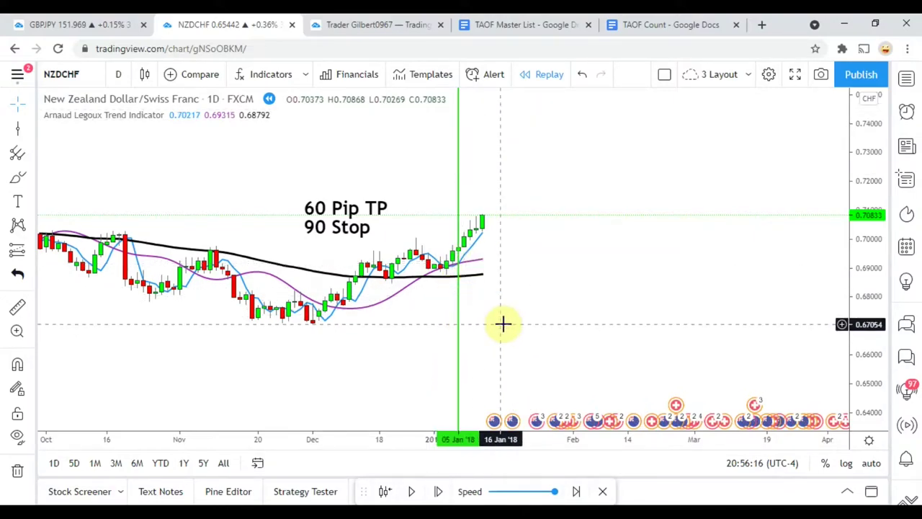
{"action": "left_click_drag", "start_coordinate": [503, 323], "coordinate": [500, 311]}
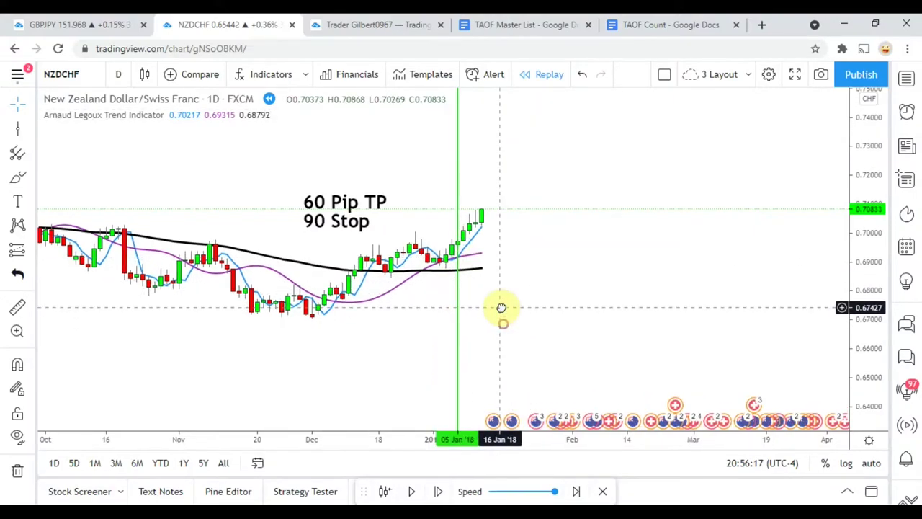
{"action": "left_click", "coordinate": [438, 492]}
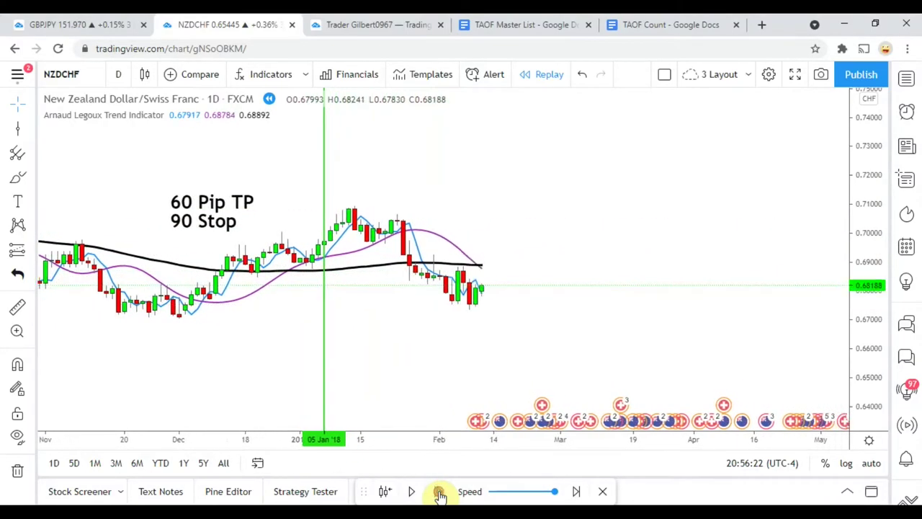
{"action": "left_click", "coordinate": [439, 493]}
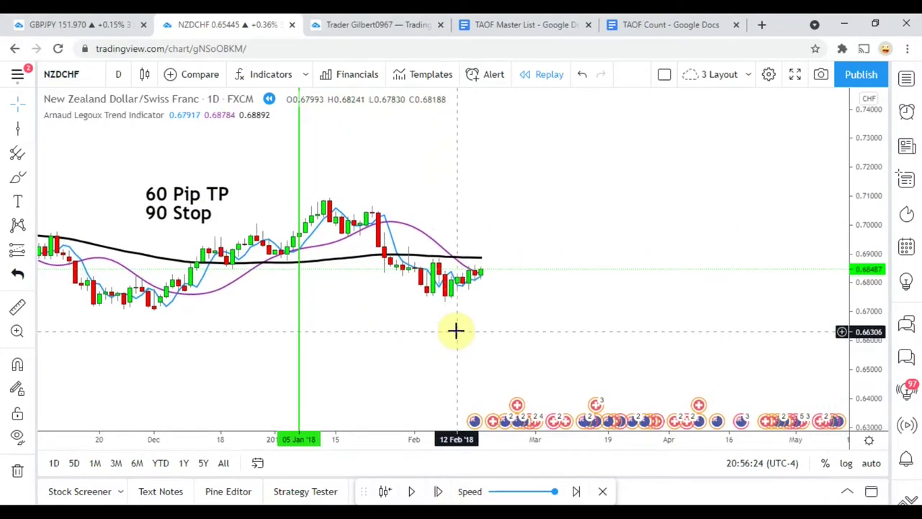
Place a second green vertical line on the 12 February 2018 candle
{"action": "left_click", "coordinate": [17, 128]}
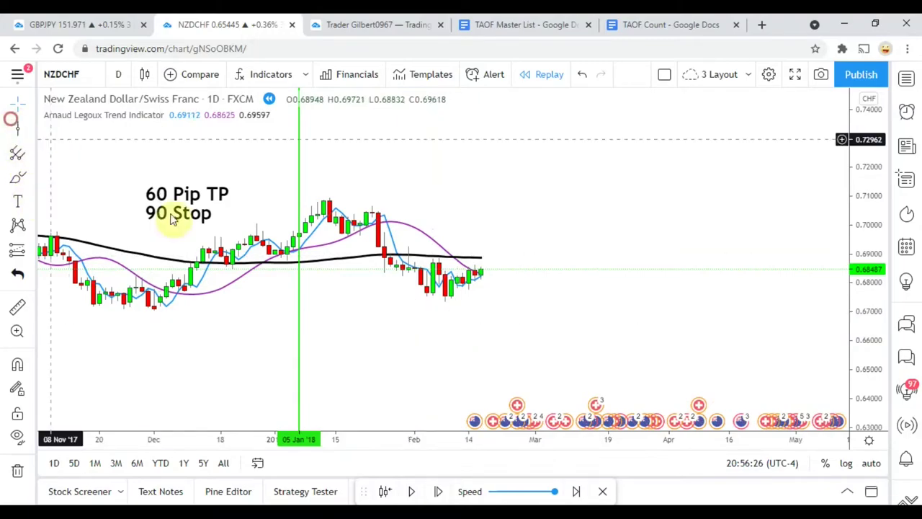
{"action": "left_click", "coordinate": [456, 320]}
{"action": "left_click_drag", "start_coordinate": [437, 366], "coordinate": [428, 344]}
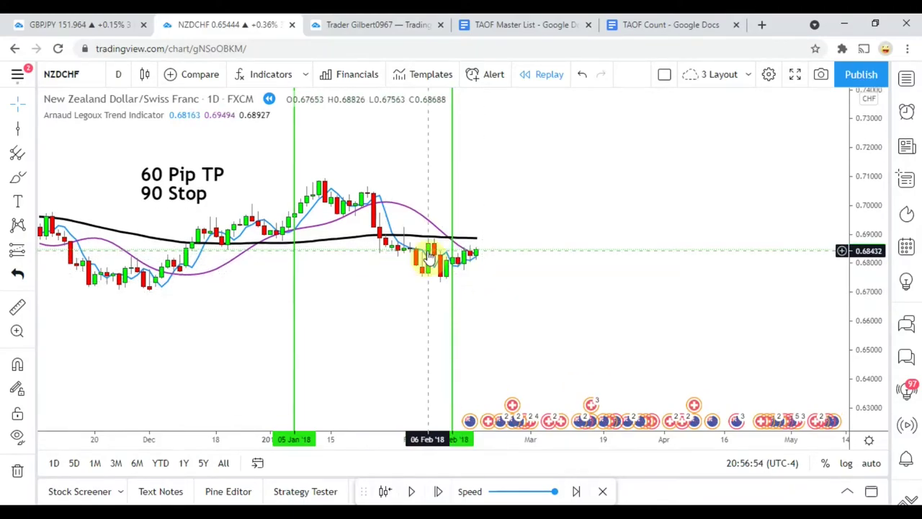
Measure the downward price distance at the 6 February 2018 candle, then clear the measurement
{"action": "left_click", "coordinate": [452, 319]}
{"action": "left_click", "coordinate": [392, 312]}
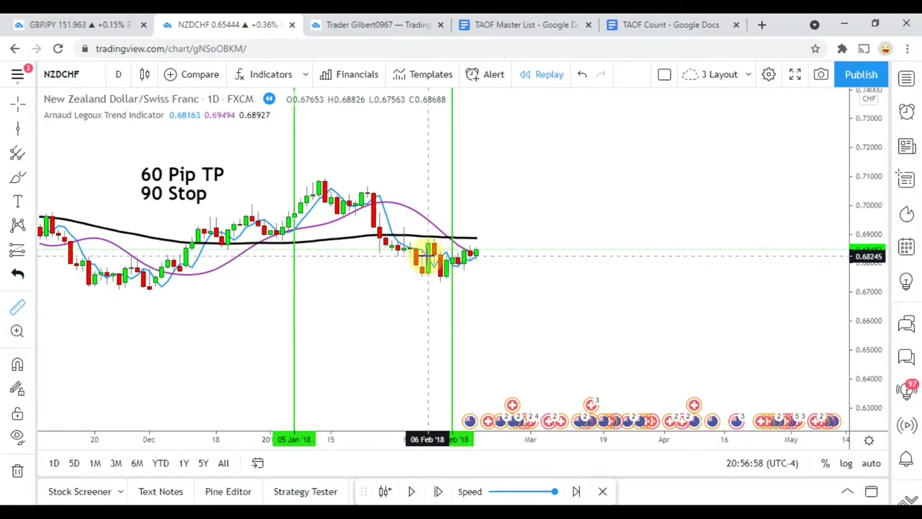
{"action": "left_click", "coordinate": [429, 255]}
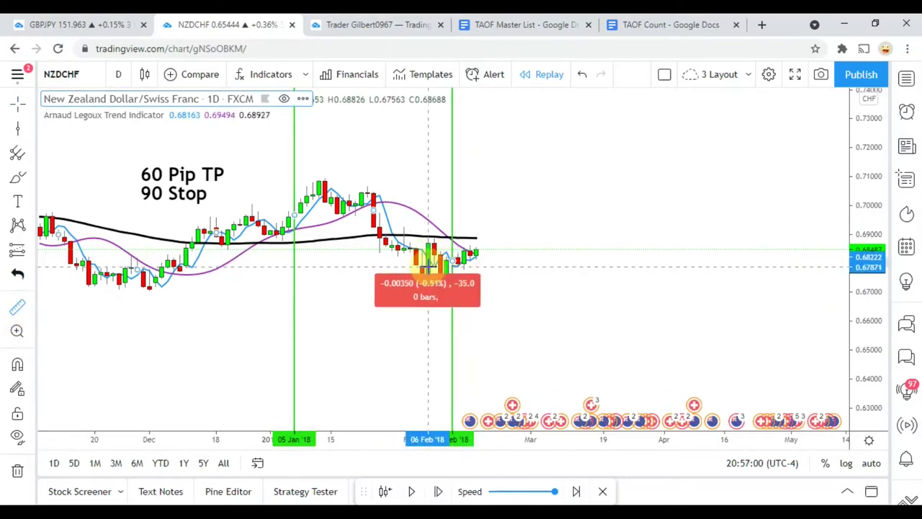
{"action": "left_click", "coordinate": [429, 267]}
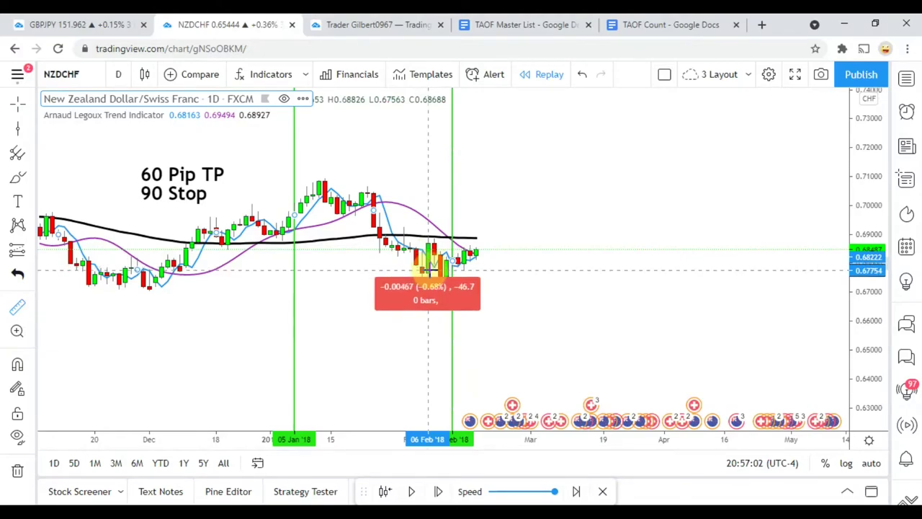
{"action": "left_click", "coordinate": [370, 315]}
Change the colour of the 12 February 2018 vertical line to red
{"action": "left_click", "coordinate": [453, 333]}
{"action": "left_click", "coordinate": [517, 110]}
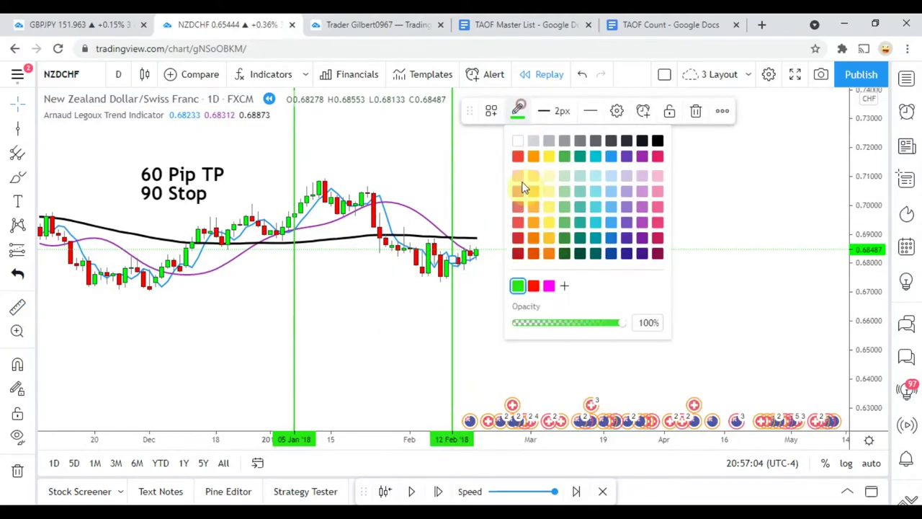
{"action": "left_click", "coordinate": [532, 284]}
{"action": "left_click", "coordinate": [505, 308]}
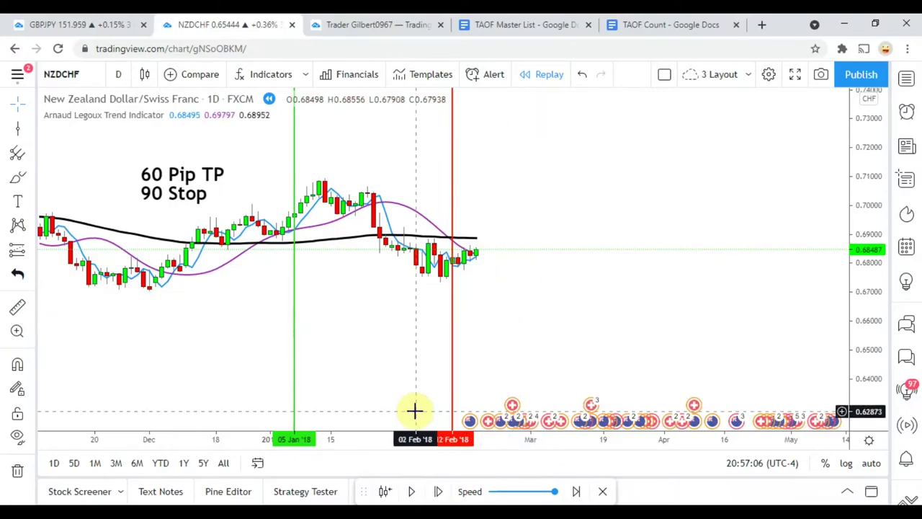
Advance the bar replay from mid-February to mid-March 2018
{"action": "left_click", "coordinate": [438, 492]}
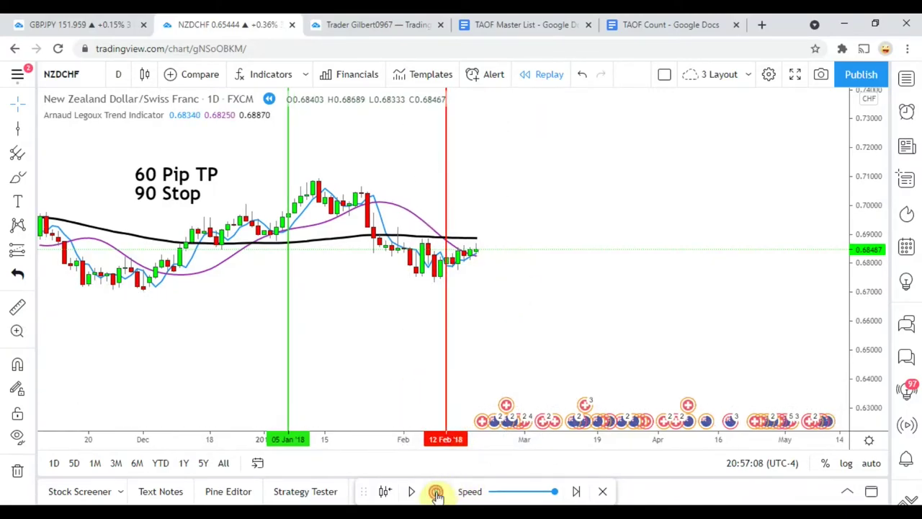
{"action": "left_click", "coordinate": [437, 492]}
{"action": "left_click", "coordinate": [437, 492]}
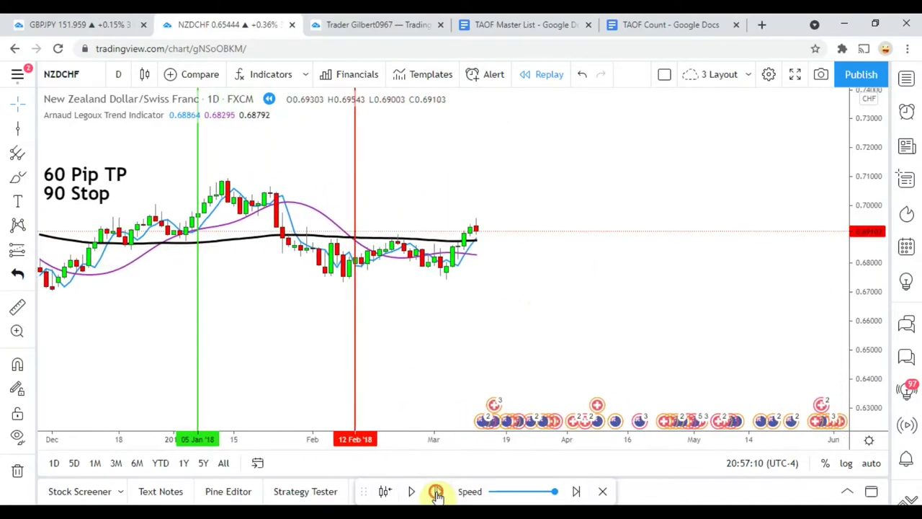
{"action": "left_click", "coordinate": [438, 492]}
Mark the 1 March 2018 candle with a red vertical line
{"action": "left_click", "coordinate": [18, 151]}
{"action": "left_click", "coordinate": [422, 305]}
{"action": "left_click_drag", "start_coordinate": [422, 305], "coordinate": [426, 302]}
Measure the downward price distance from the late-February 2018 candle just before the 1 March line, then repeat the measurement
{"action": "left_click", "coordinate": [17, 308]}
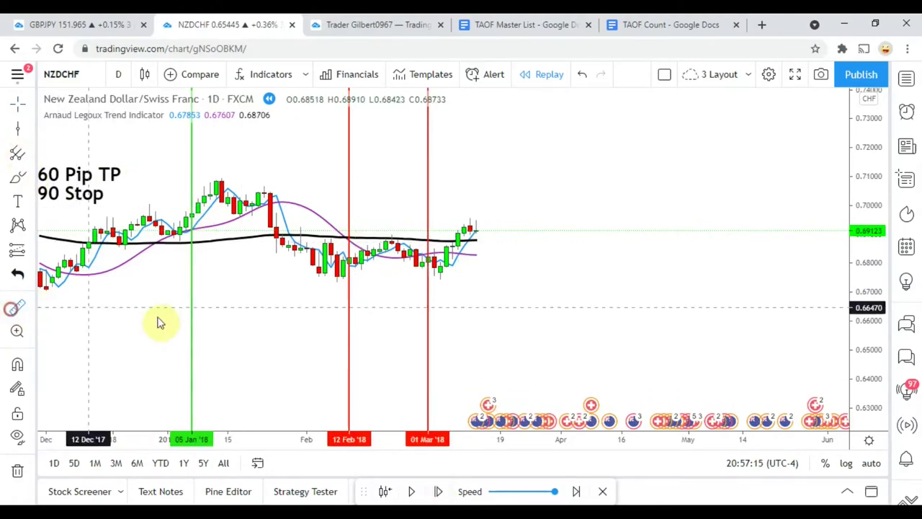
{"action": "left_click", "coordinate": [415, 259]}
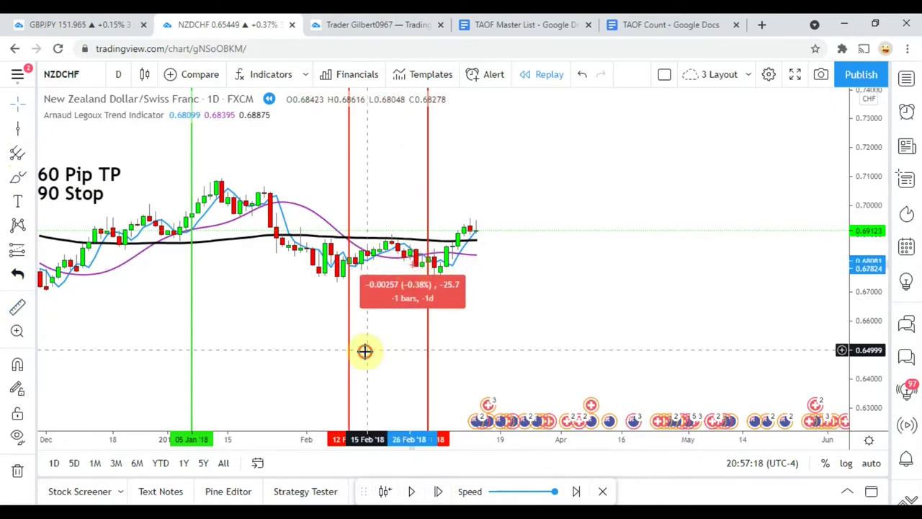
{"action": "left_click", "coordinate": [365, 350]}
{"action": "left_click", "coordinate": [19, 303]}
{"action": "left_click", "coordinate": [414, 258]}
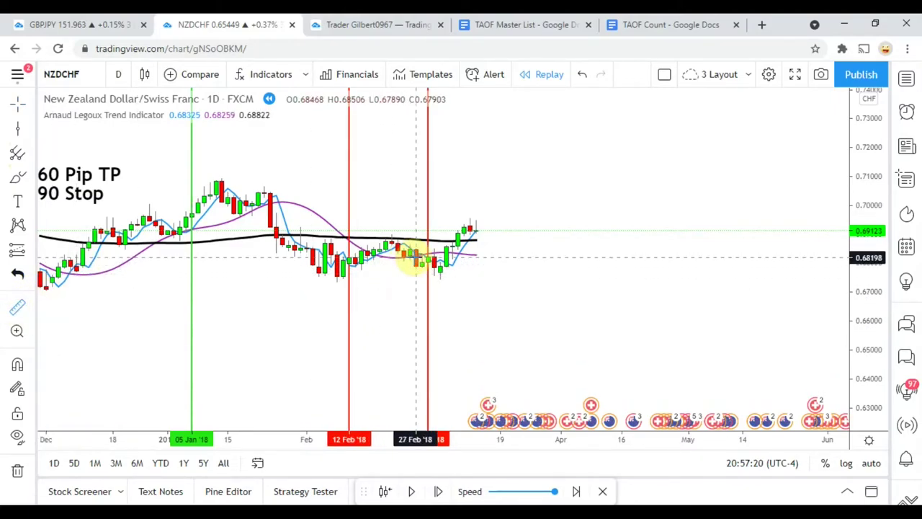
{"action": "left_click", "coordinate": [418, 281]}
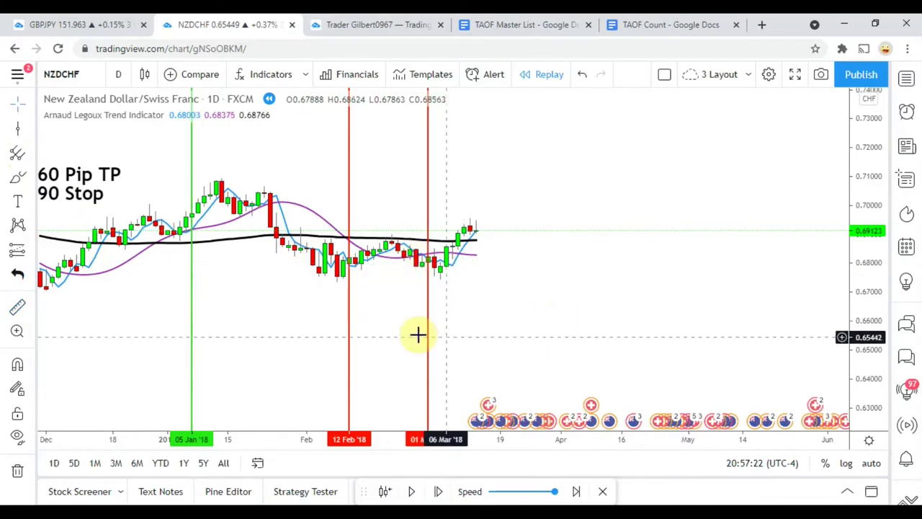
Change the colour of the 1 March 2018 vertical line to green
{"action": "left_click", "coordinate": [429, 313]}
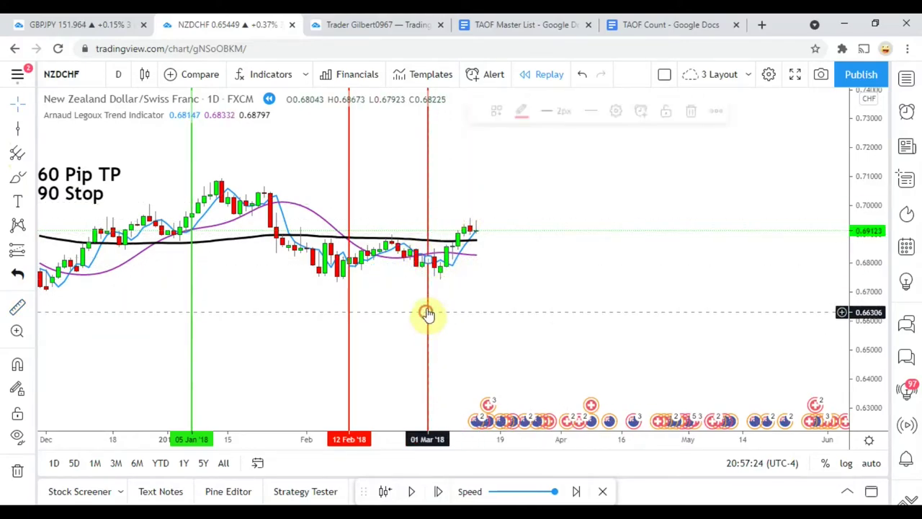
{"action": "left_click", "coordinate": [517, 111]}
{"action": "left_click", "coordinate": [518, 286]}
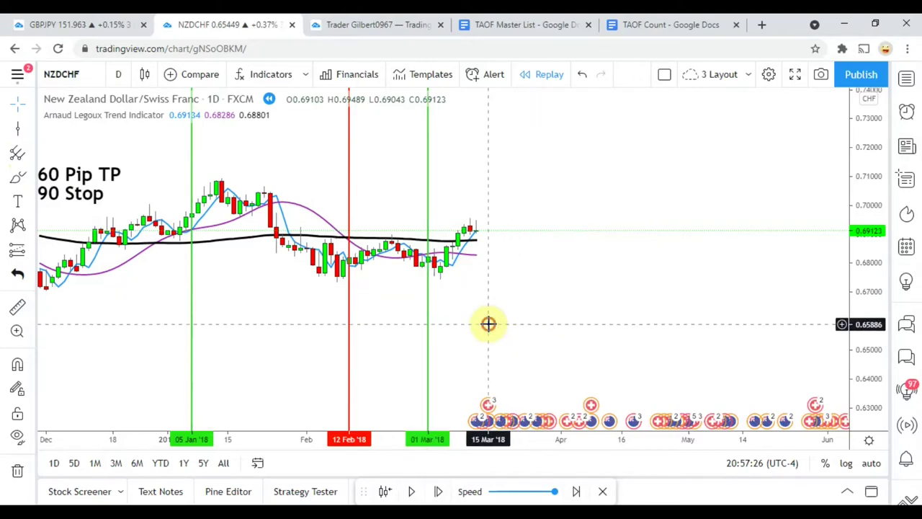
{"action": "left_click_drag", "start_coordinate": [487, 324], "coordinate": [480, 327]}
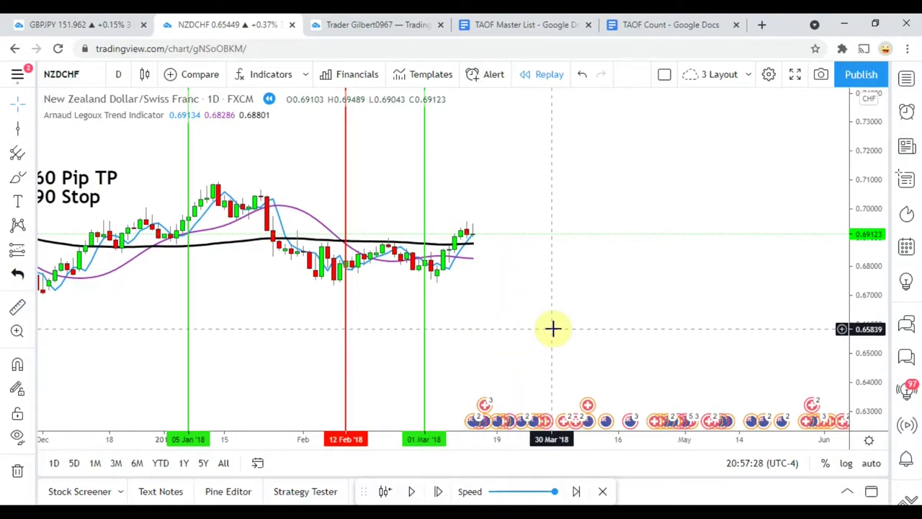
{"action": "left_click_drag", "start_coordinate": [593, 324], "coordinate": [606, 333]}
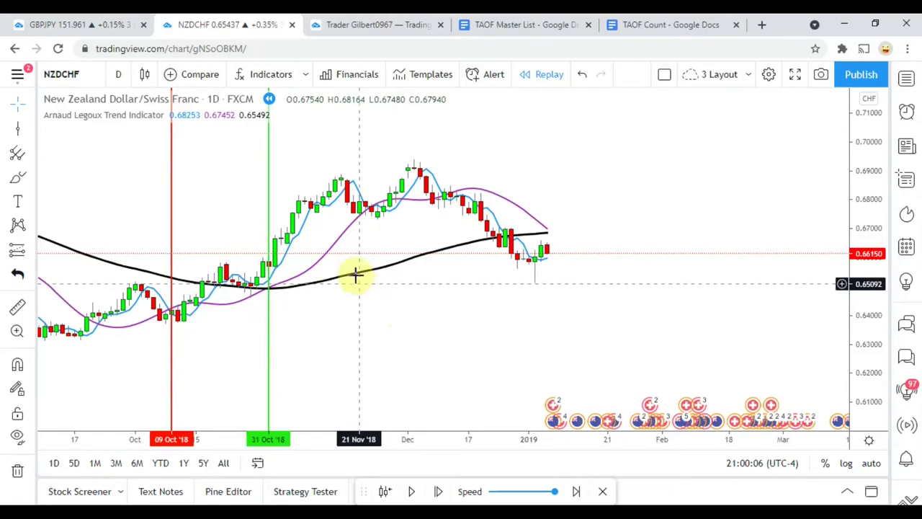
Mark the 3 December 2018 candle with a vertical line and colour it red
{"action": "left_click", "coordinate": [21, 128]}
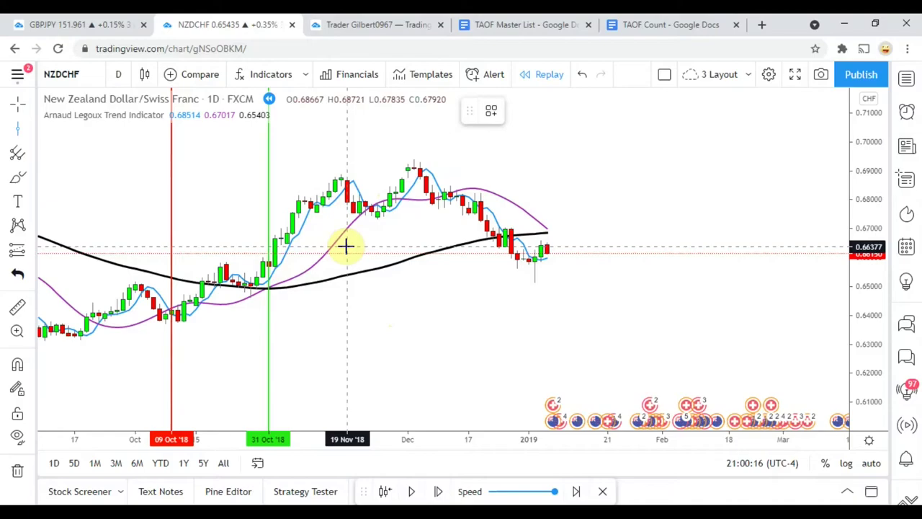
{"action": "left_click", "coordinate": [398, 207]}
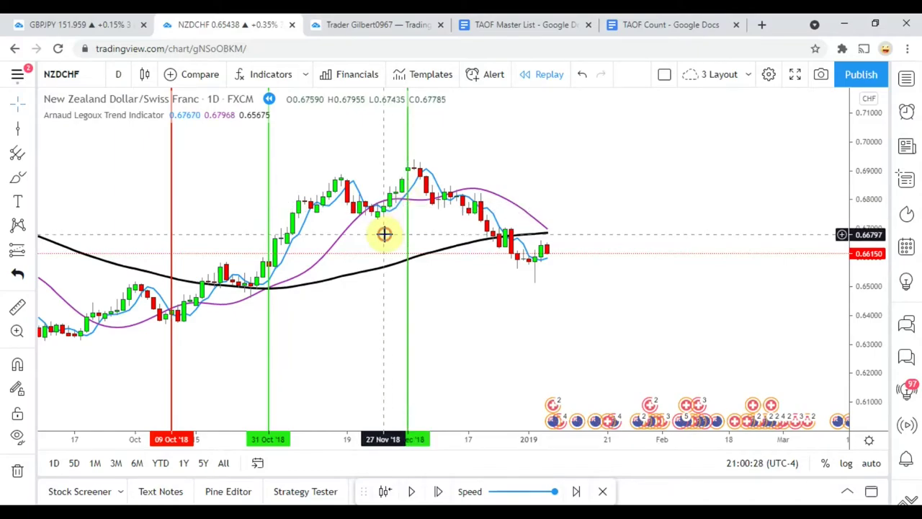
{"action": "left_click", "coordinate": [409, 231]}
{"action": "left_click", "coordinate": [518, 110]}
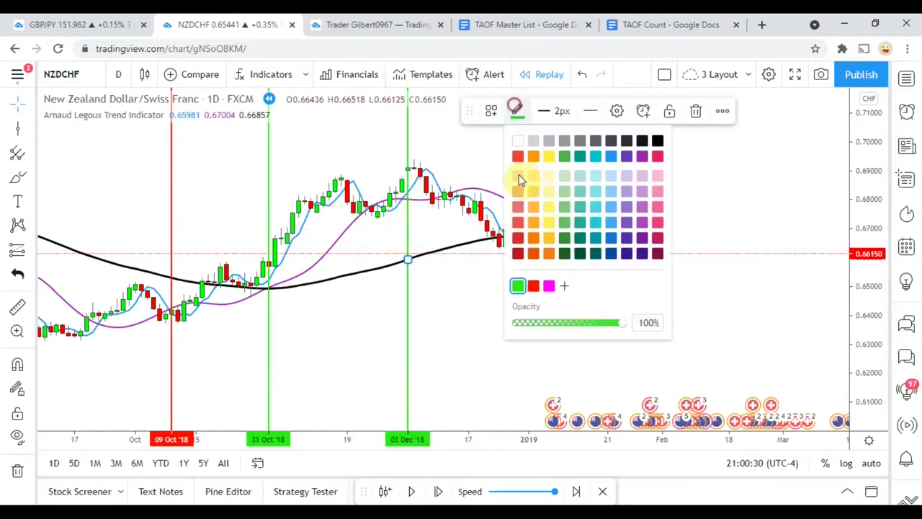
{"action": "left_click", "coordinate": [533, 286]}
{"action": "left_click", "coordinate": [504, 296]}
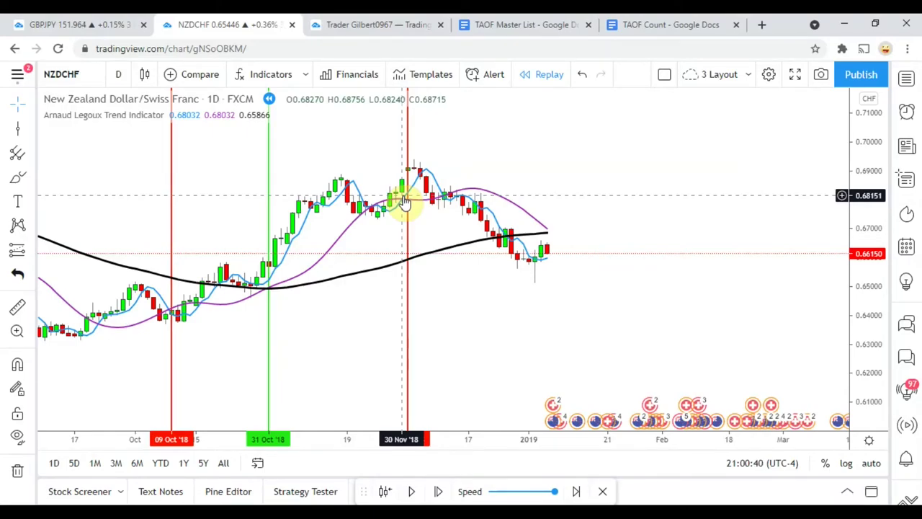
{"action": "left_click_drag", "start_coordinate": [463, 312], "coordinate": [467, 332]}
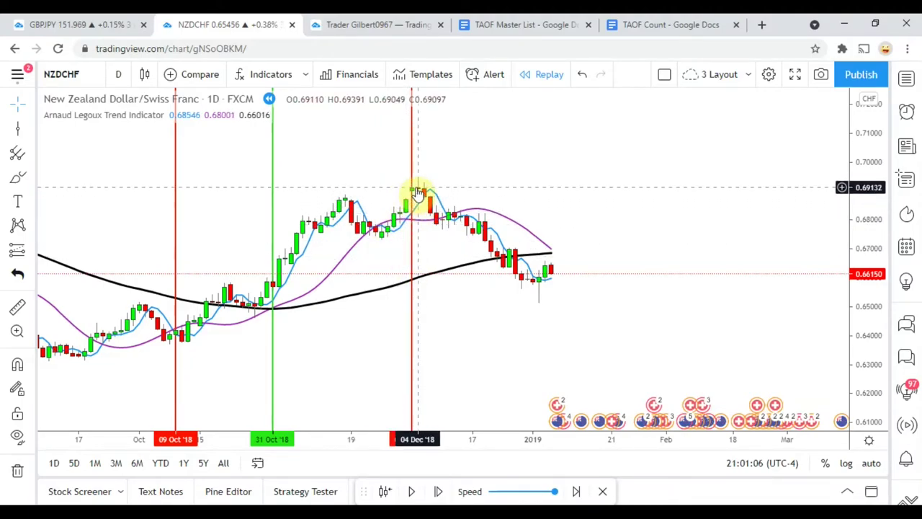
{"action": "left_click", "coordinate": [416, 209]}
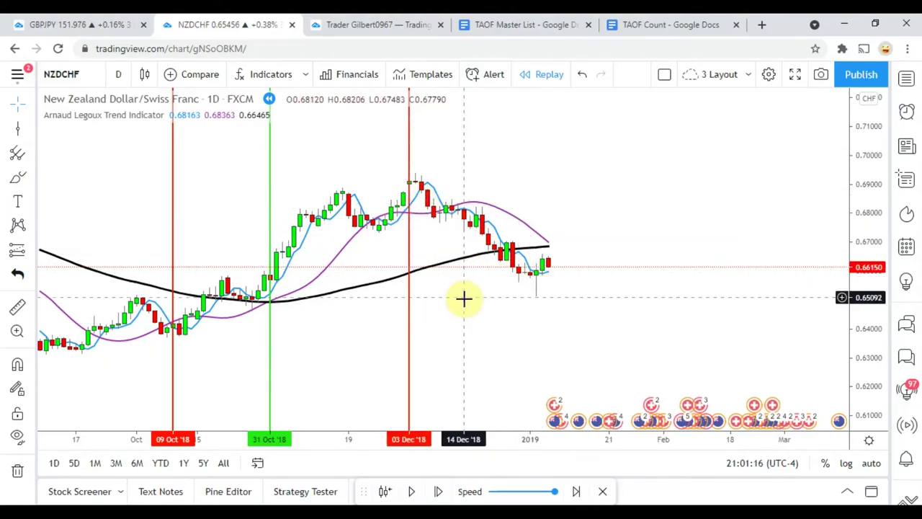
{"action": "left_click_drag", "start_coordinate": [464, 301], "coordinate": [485, 296]}
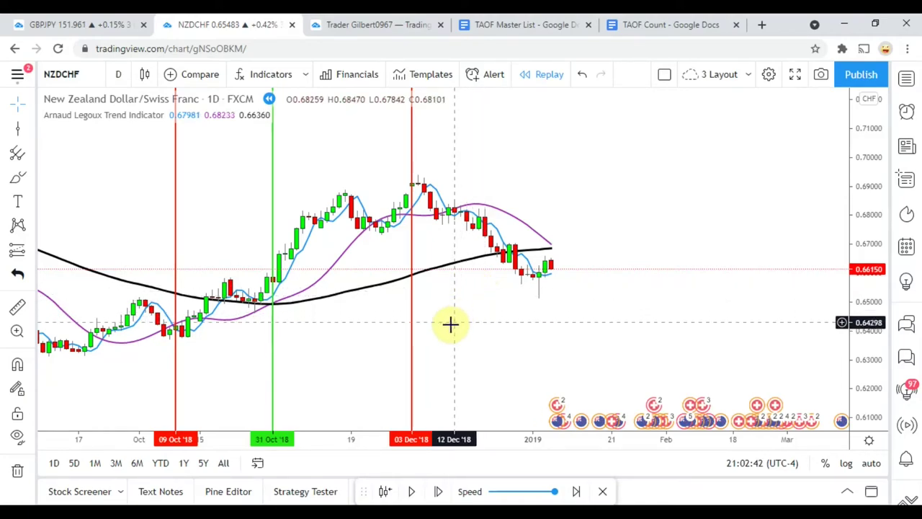
Review the full run of green and red trade markers from January to December 2018 on a compressed chart
{"action": "left_click_drag", "start_coordinate": [850, 117], "coordinate": [872, 206]}
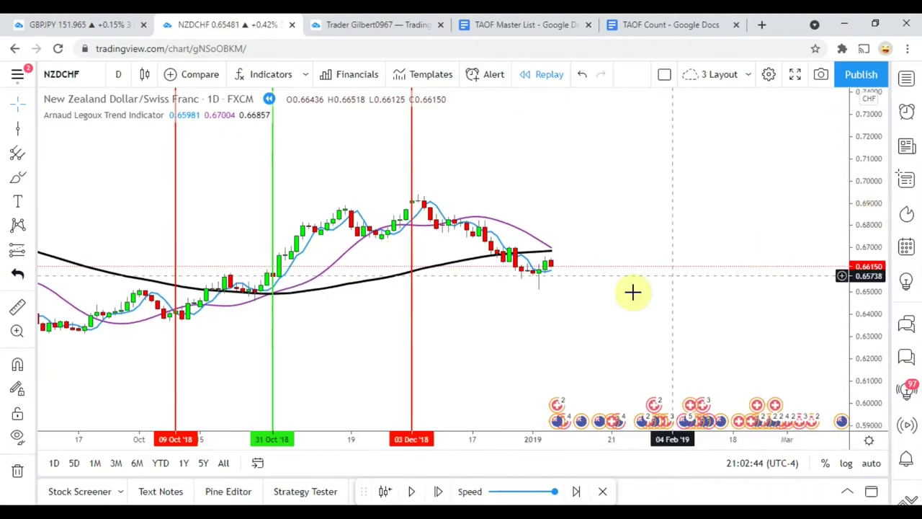
{"action": "scroll", "coordinate": [521, 315], "scroll_direction": "down", "scroll_amount": 5}
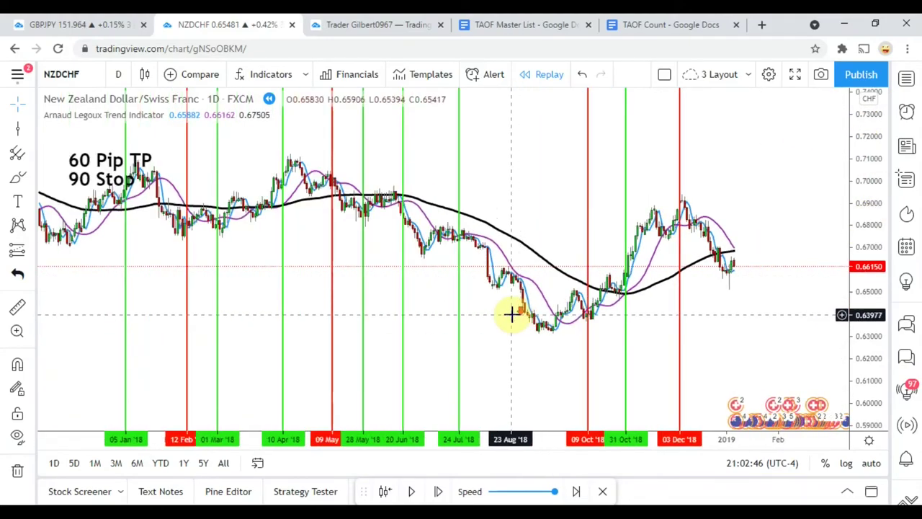
{"action": "left_click_drag", "start_coordinate": [862, 150], "coordinate": [868, 270]}
{"action": "scroll", "coordinate": [509, 364], "scroll_direction": "up", "scroll_amount": 2}
{"action": "left_click_drag", "start_coordinate": [508, 364], "coordinate": [644, 362]}
{"action": "scroll", "coordinate": [646, 362], "scroll_direction": "up", "scroll_amount": 2}
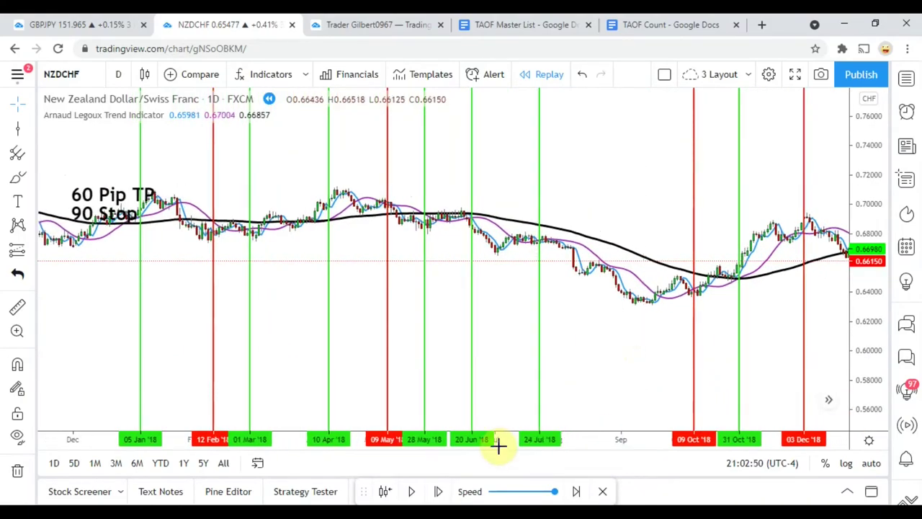
{"action": "left_click_drag", "start_coordinate": [495, 441], "coordinate": [469, 444]}
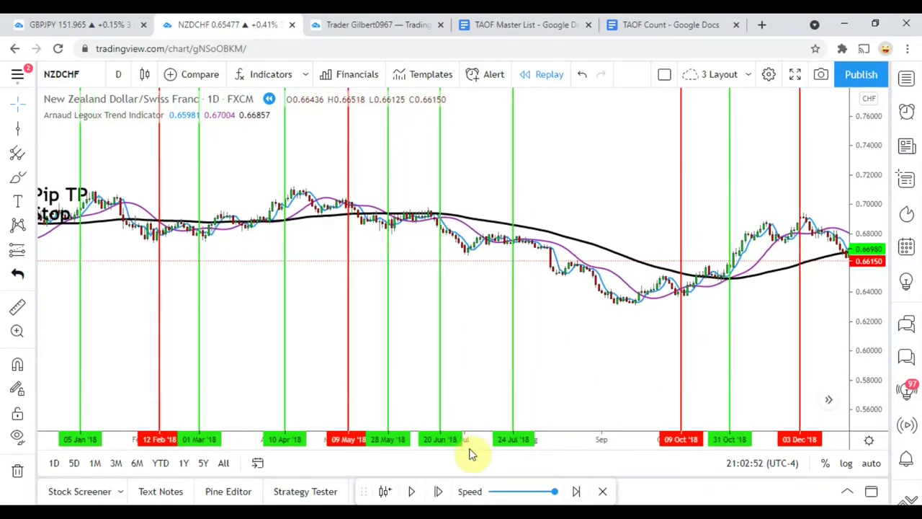